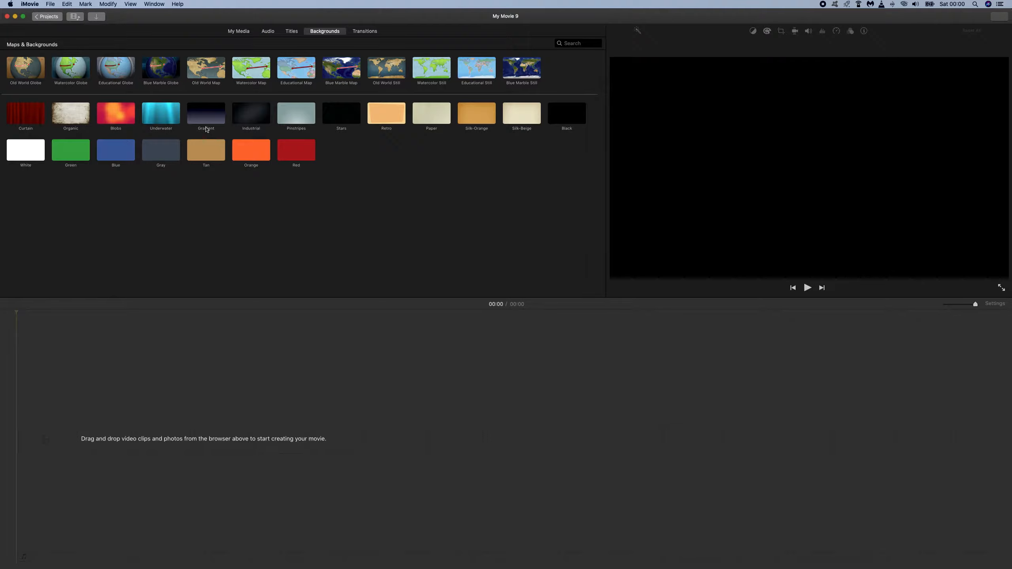
Step: Add the Gradient background to the empty timeline as the first clip
left_click(212, 122)
left_click_drag(213, 121, 138, 433)
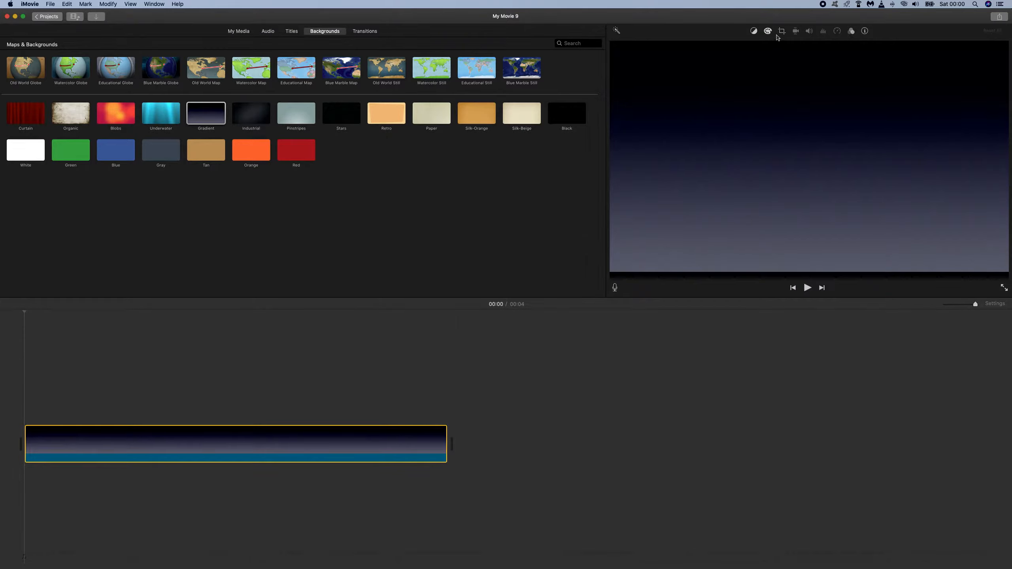
left_click(755, 32)
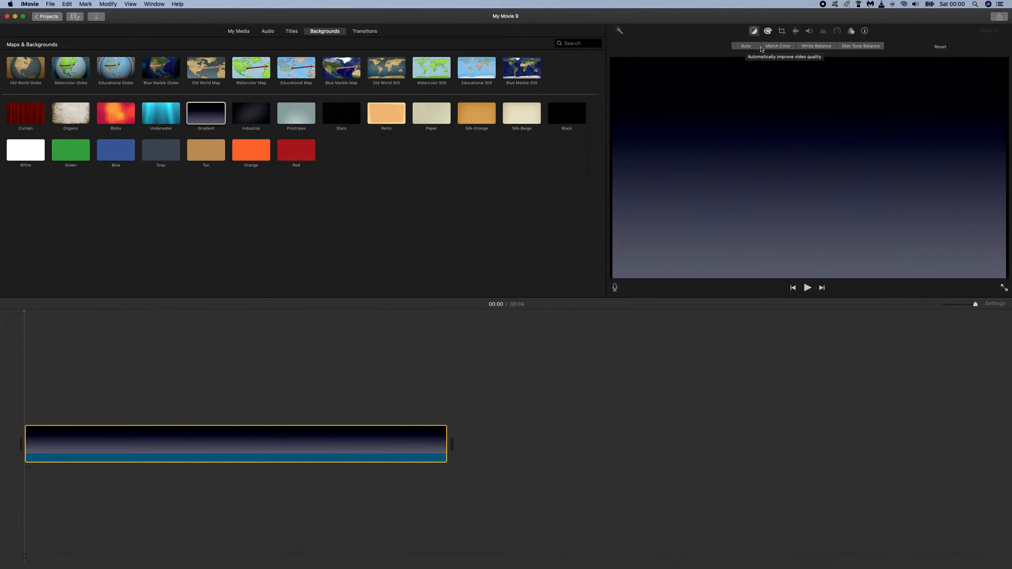
left_click(792, 47)
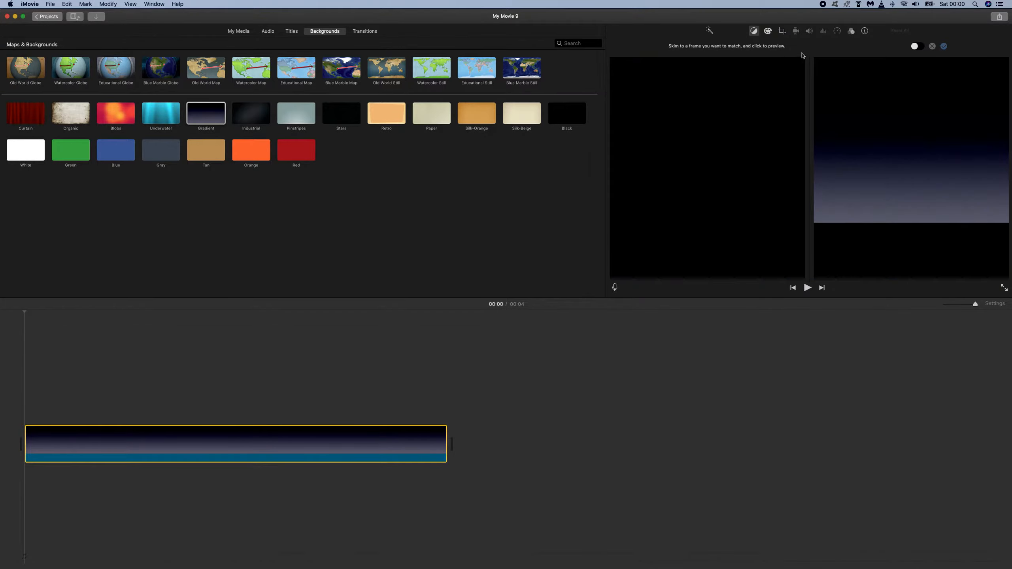
left_click(934, 47)
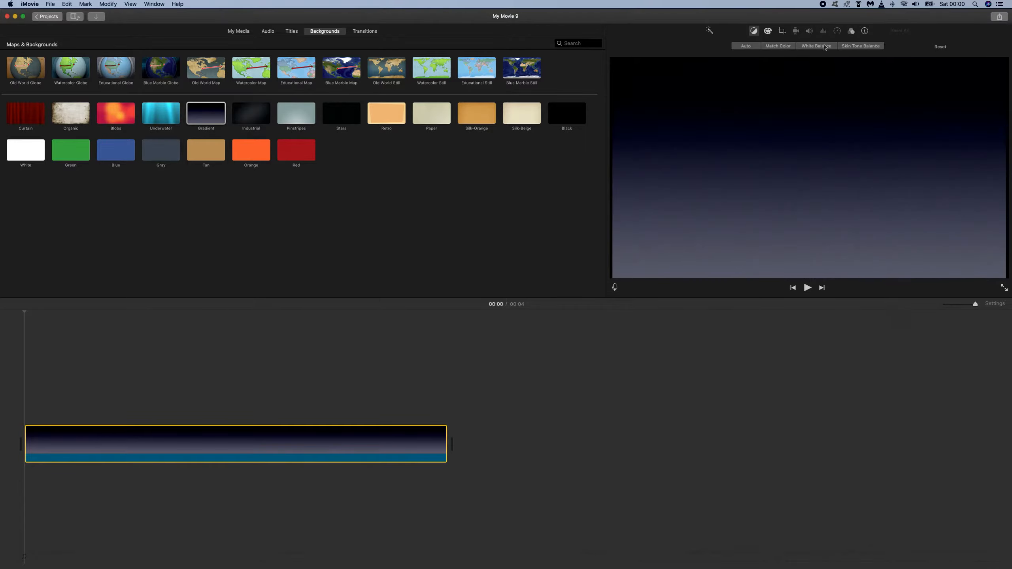
Step: Try out tone, saturation and color temperature corrections on the gradient clip, and reset them
left_click(768, 32)
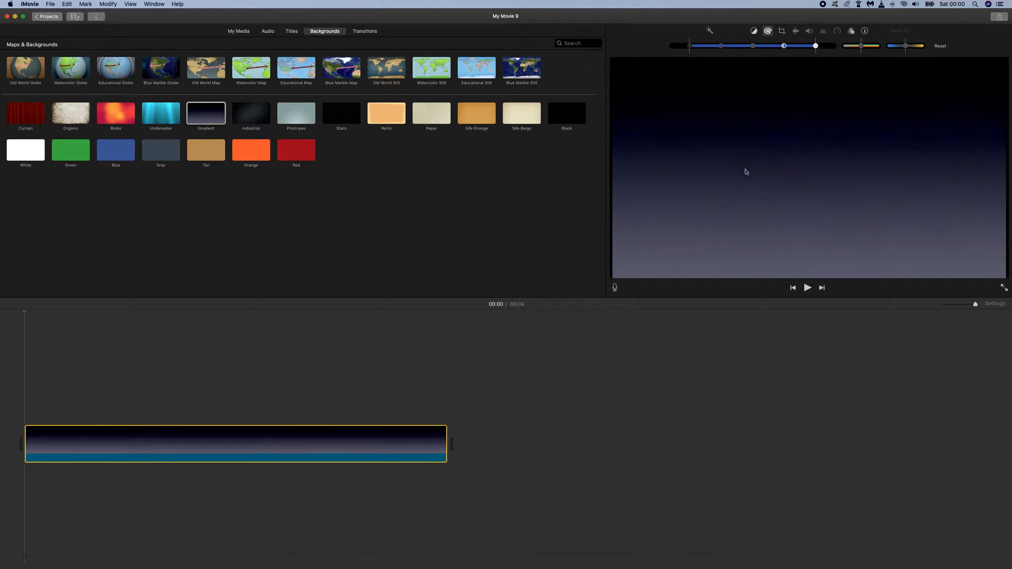
mouse_move(692, 49)
left_mouse_down()
mouse_move(672, 48)
mouse_move(691, 48)
left_mouse_up()
mouse_move(817, 47)
left_mouse_down()
mouse_move(836, 49)
mouse_move(820, 50)
left_mouse_up()
mouse_move(757, 48)
left_mouse_down()
mouse_move(771, 48)
mouse_move(721, 49)
mouse_move(751, 46)
left_mouse_up()
mouse_move(863, 48)
left_mouse_down()
mouse_move(845, 49)
mouse_move(879, 48)
mouse_move(863, 47)
left_mouse_up()
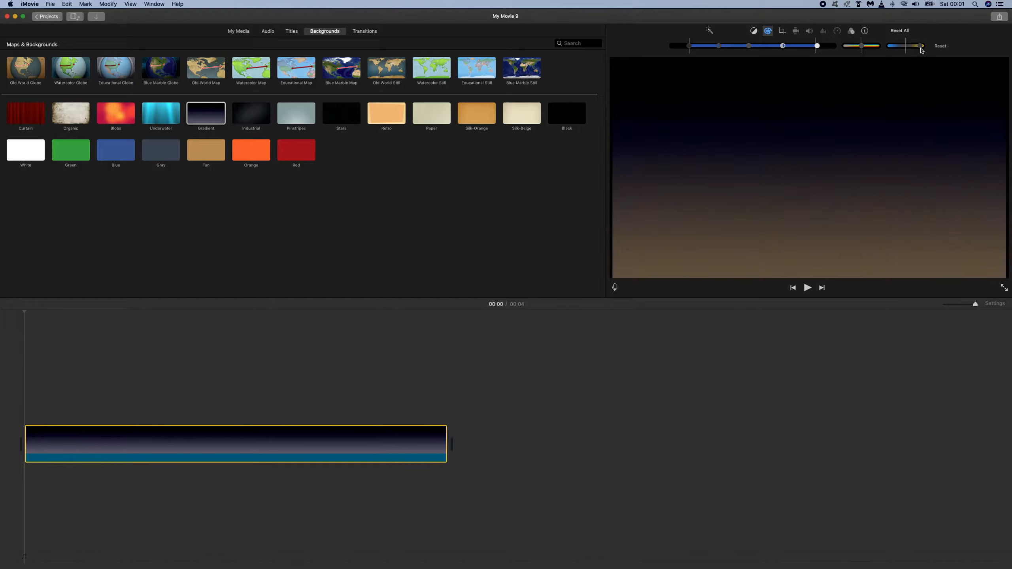
mouse_move(922, 47)
left_mouse_down()
mouse_move(901, 46)
mouse_move(910, 46)
left_mouse_up()
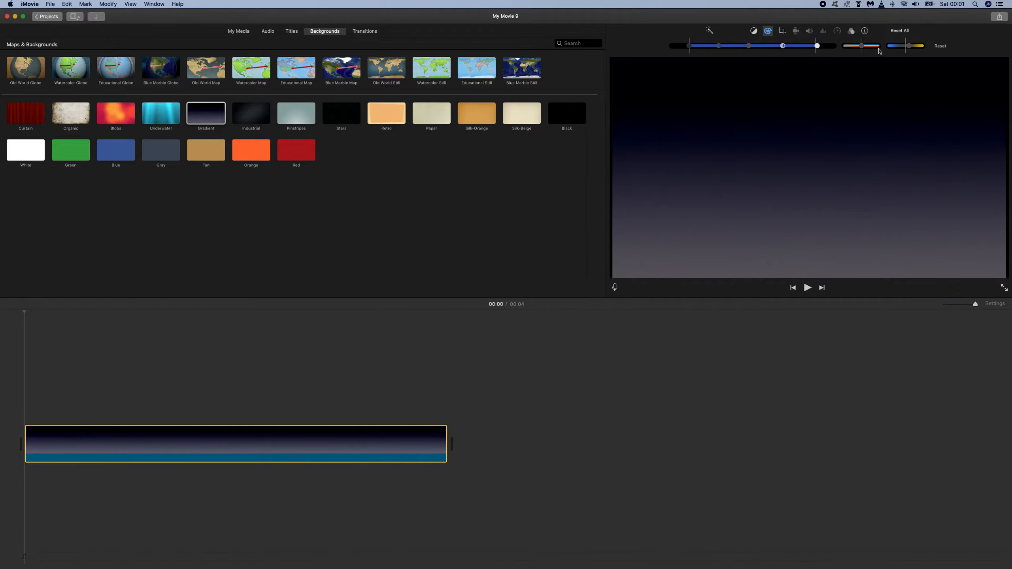
left_click(942, 47)
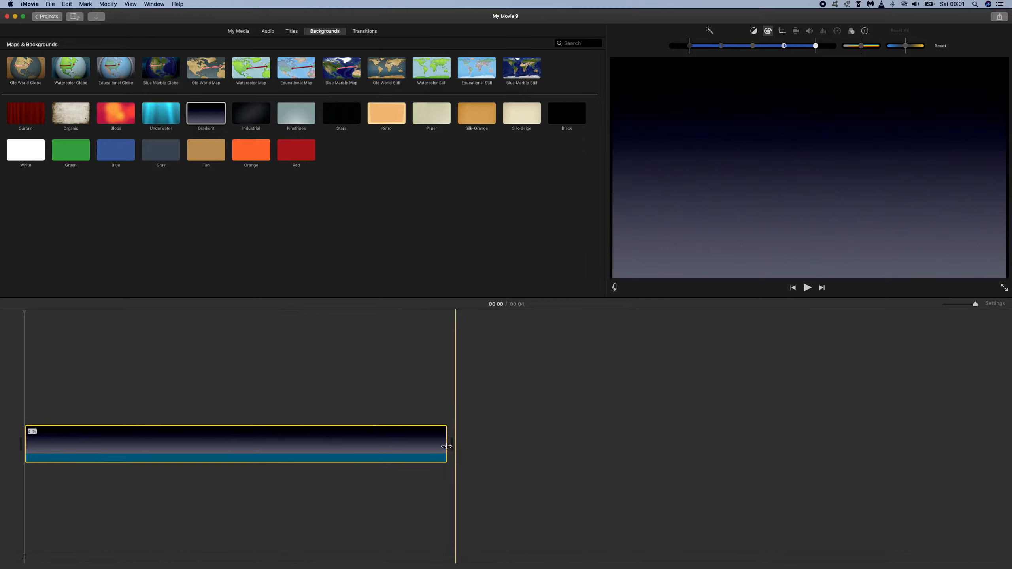
Step: Try lengthening the gradient clip in the timeline, and trim its end to a duration of 3.6 seconds
left_click(422, 444)
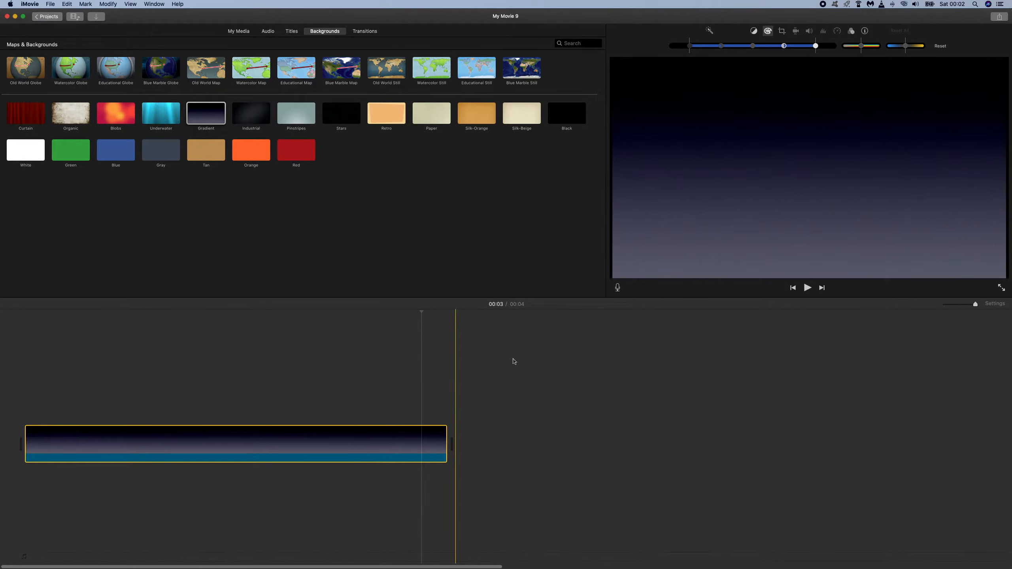
left_click_drag(447, 443, 608, 447)
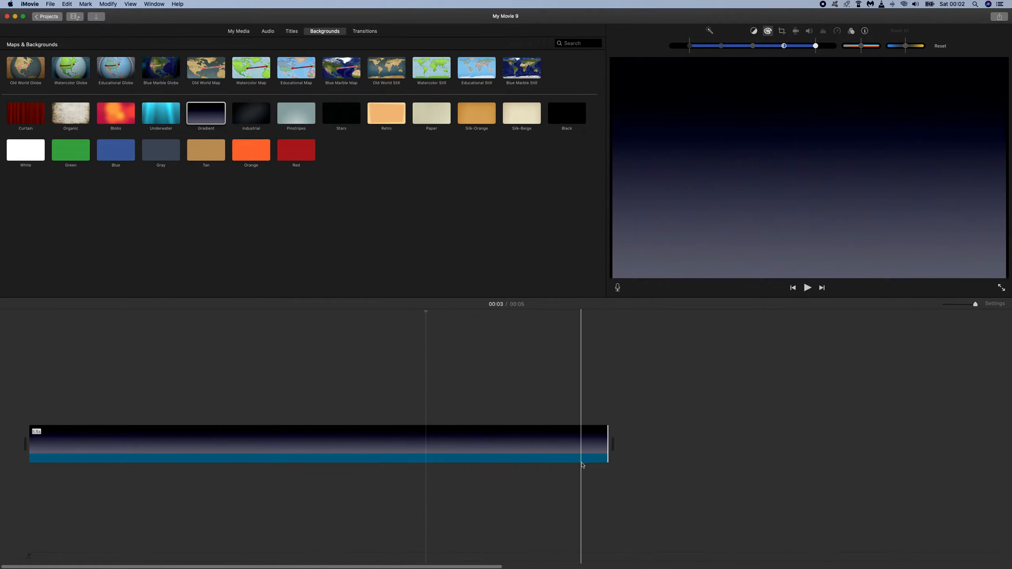
left_click_drag(607, 439, 405, 435)
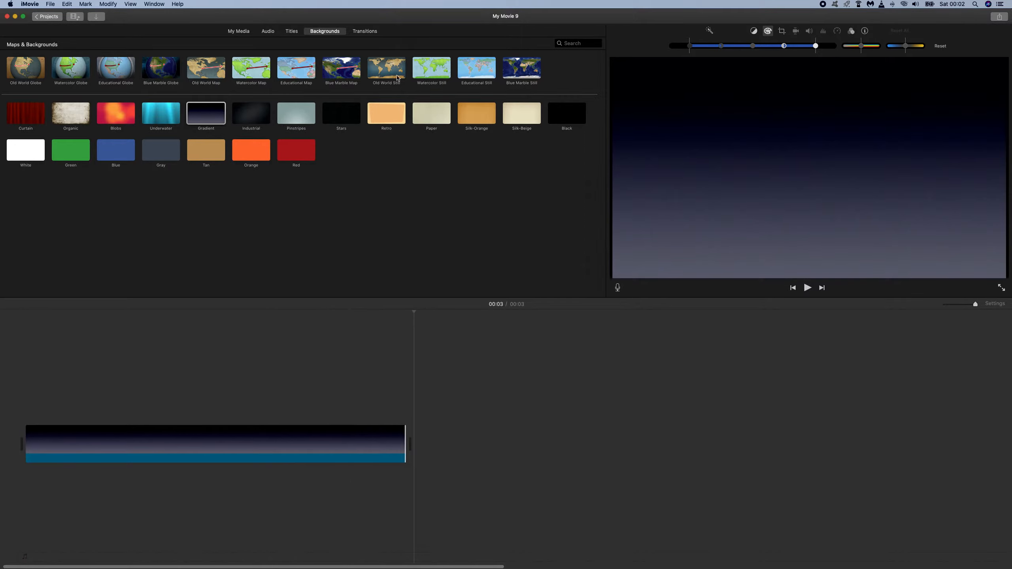
Step: Add the Focus title above the start of the gradient clip and trim its end to match the clip's end
left_click(291, 32)
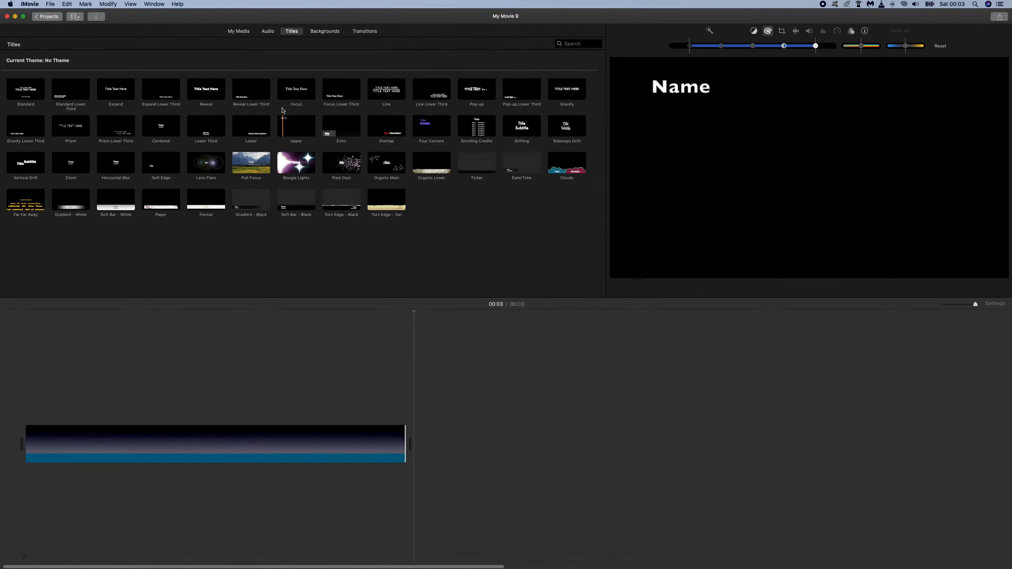
left_click_drag(298, 92, 27, 398)
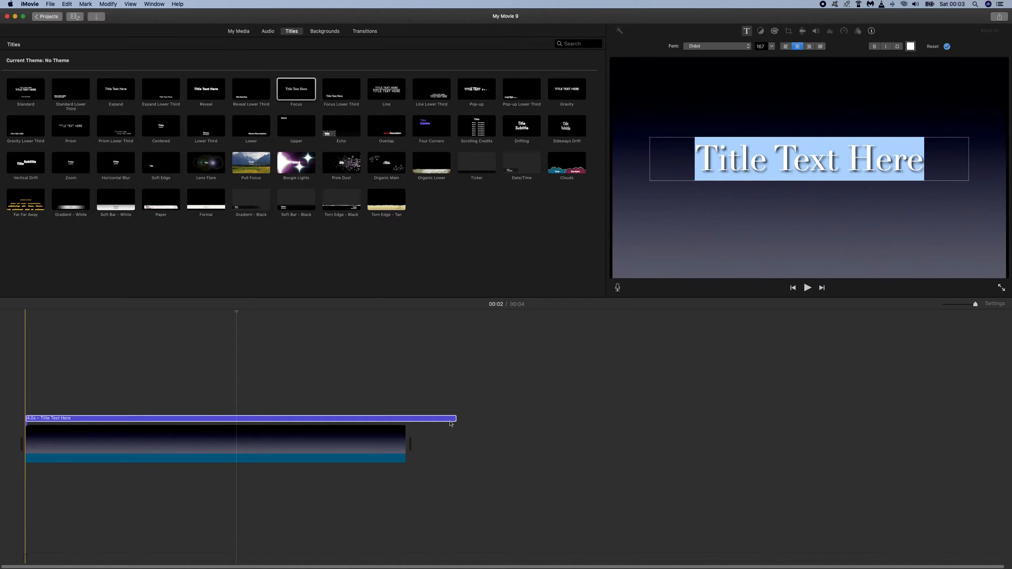
left_click_drag(455, 421, 397, 418)
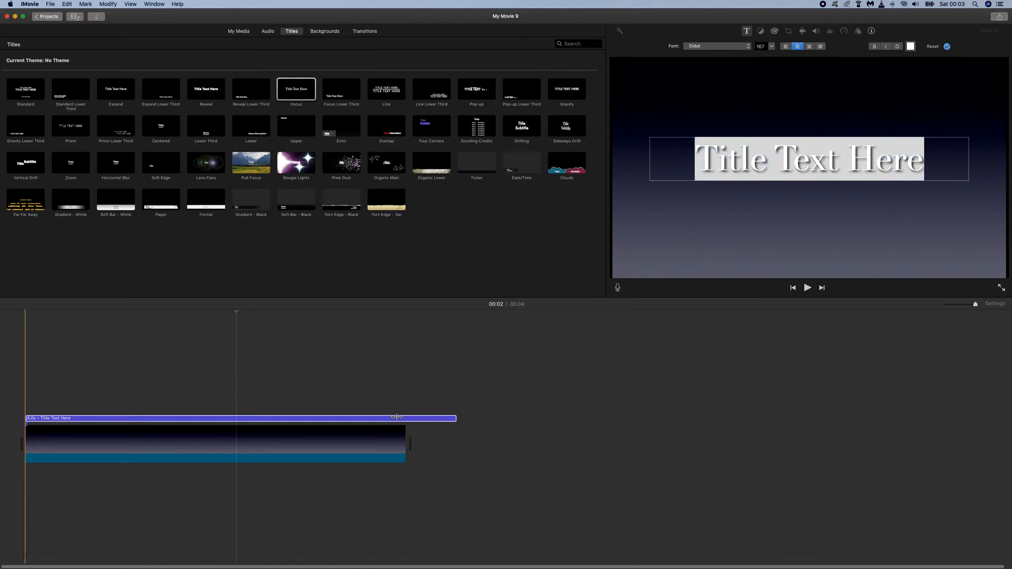
left_click(457, 420)
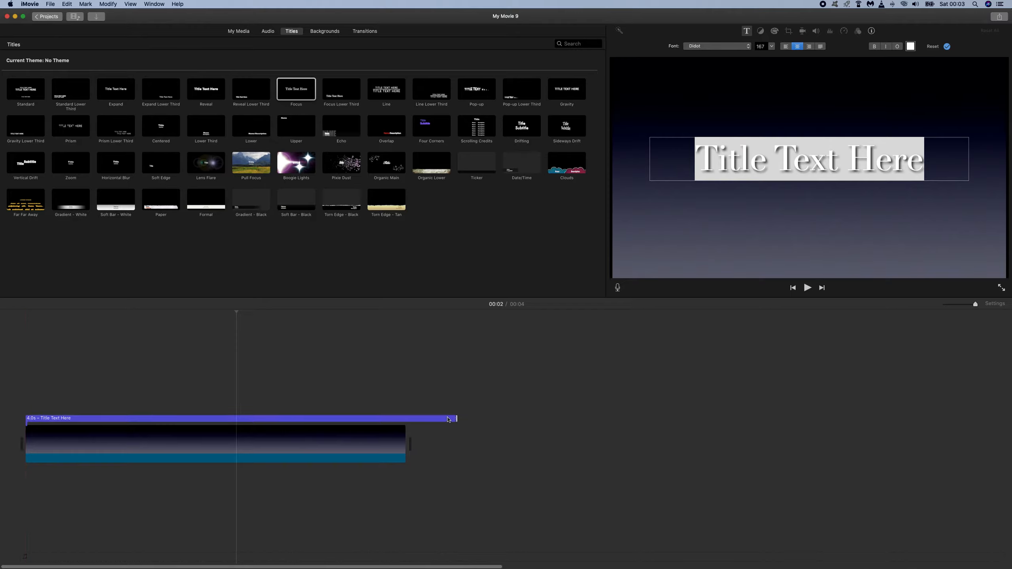
left_click(451, 420)
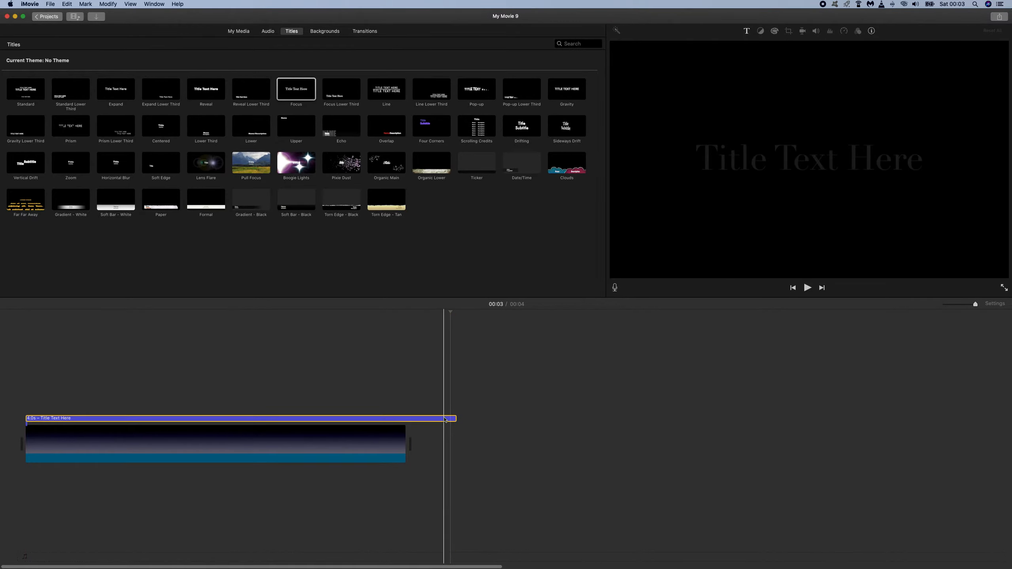
left_click_drag(455, 418, 405, 418)
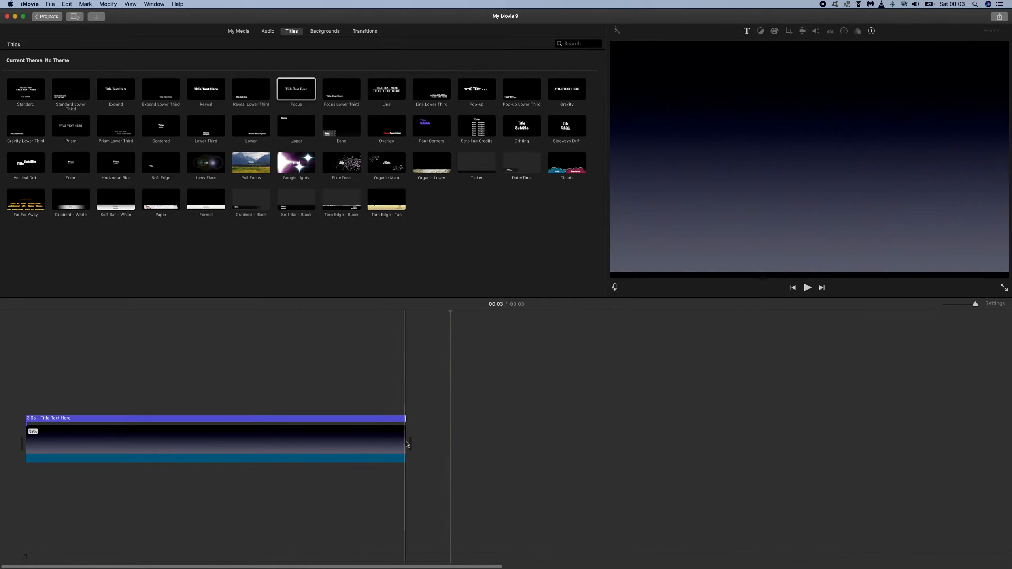
Step: Shorten the Focus title to 2.0 seconds and open its text for editing
left_click_drag(405, 418, 87, 418)
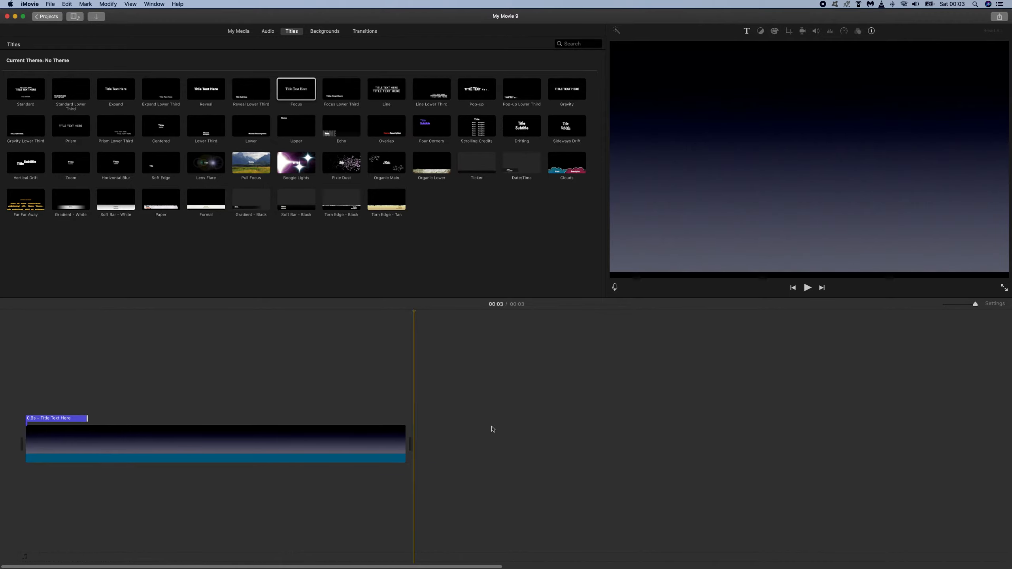
left_click_drag(88, 418, 237, 444)
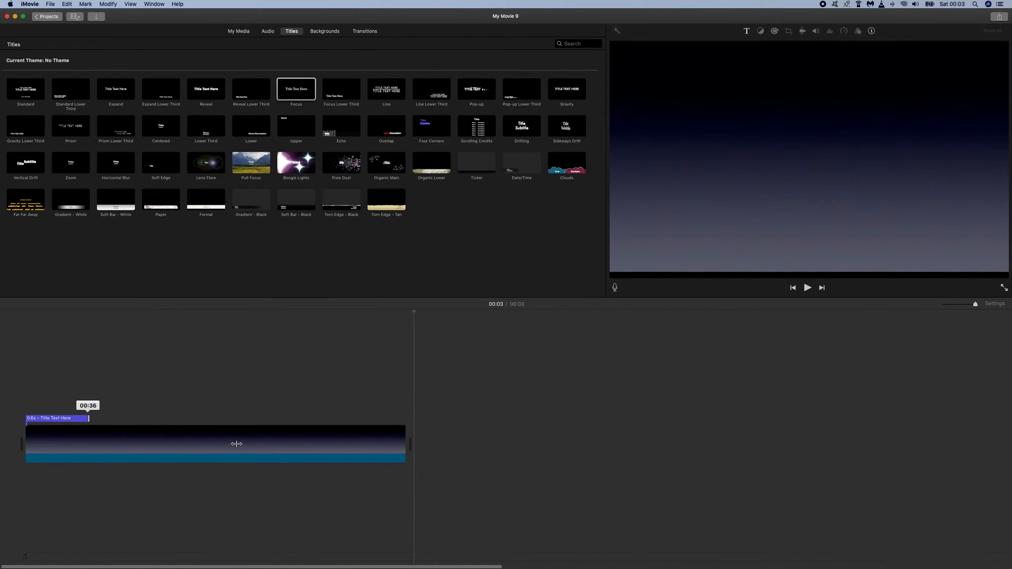
left_click(91, 419)
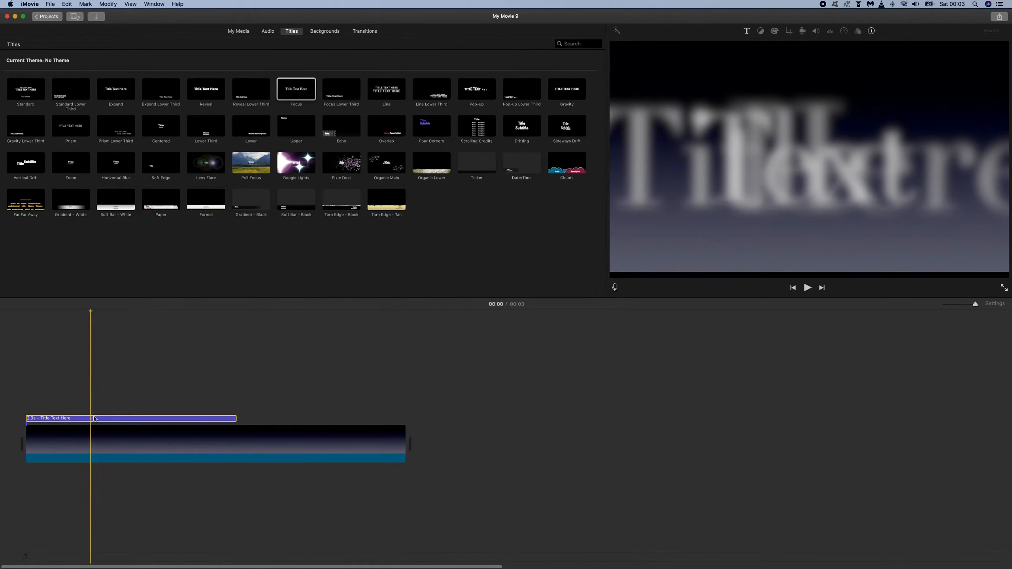
double_click(40, 419)
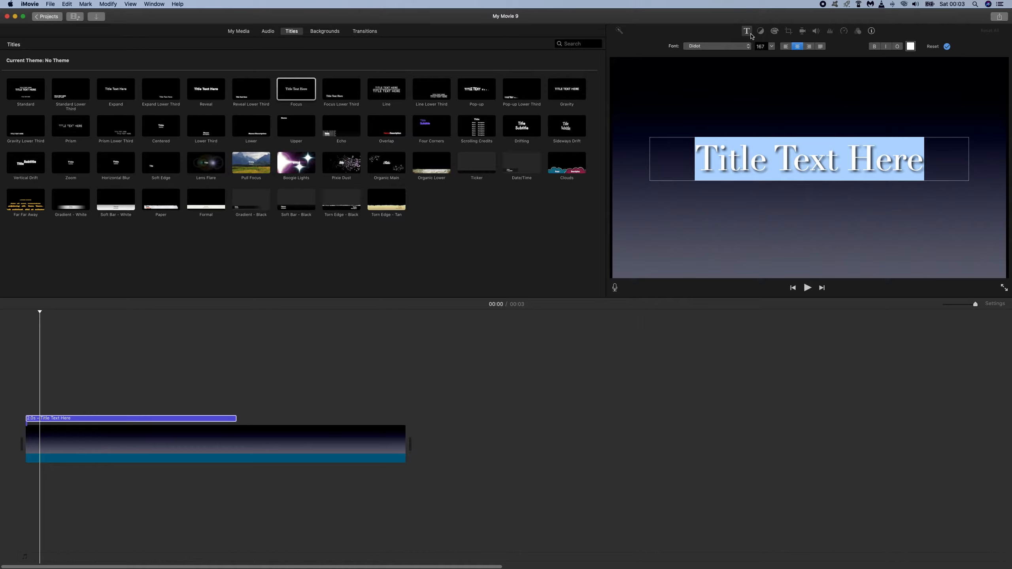
left_click(751, 51)
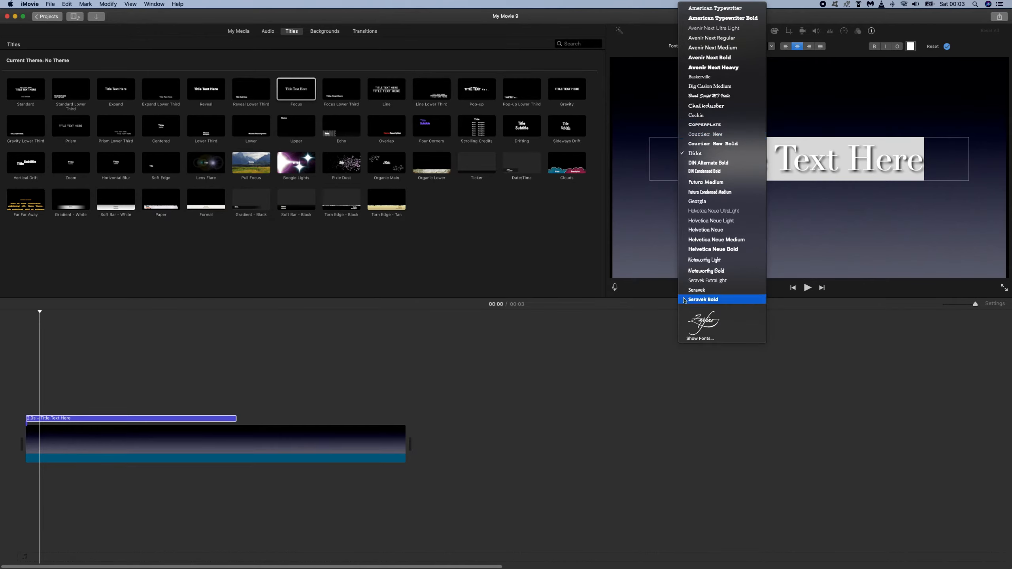
left_click(695, 339)
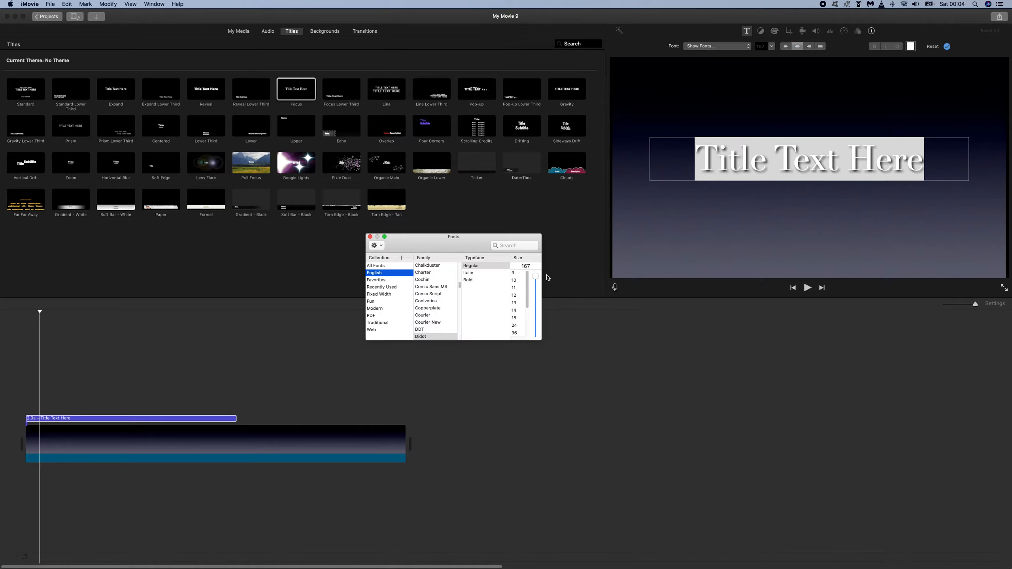
left_click(371, 236)
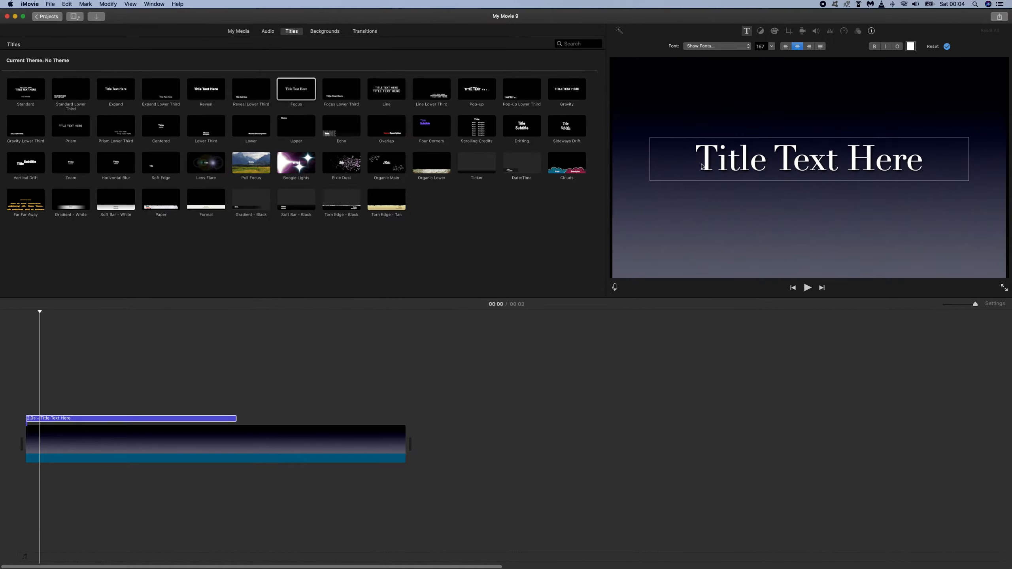
left_click(733, 48)
left_click(896, 178)
Step: Select the whole placeholder title text and set its font to Georgia
left_click_drag(935, 157, 706, 150)
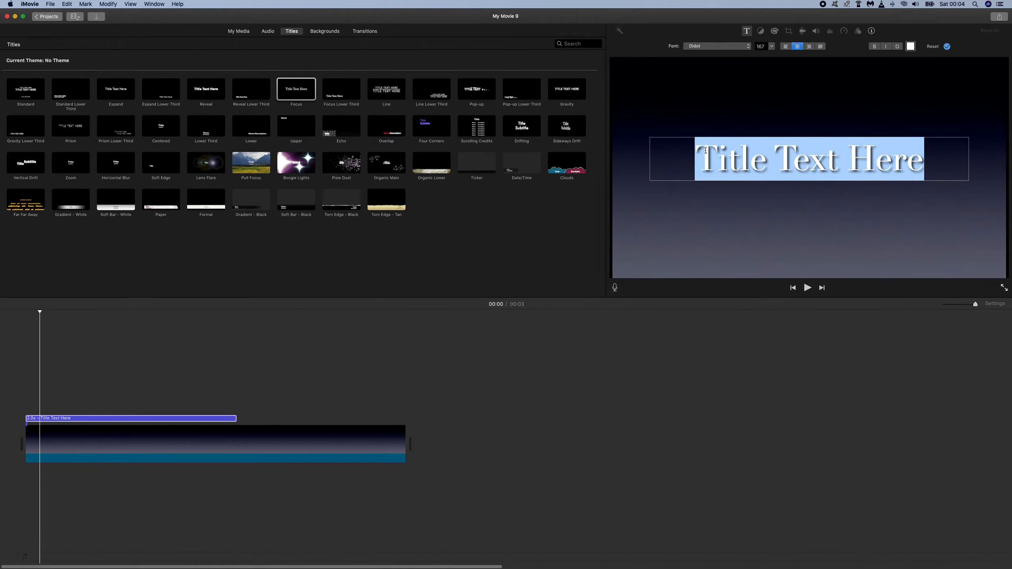
left_click(747, 46)
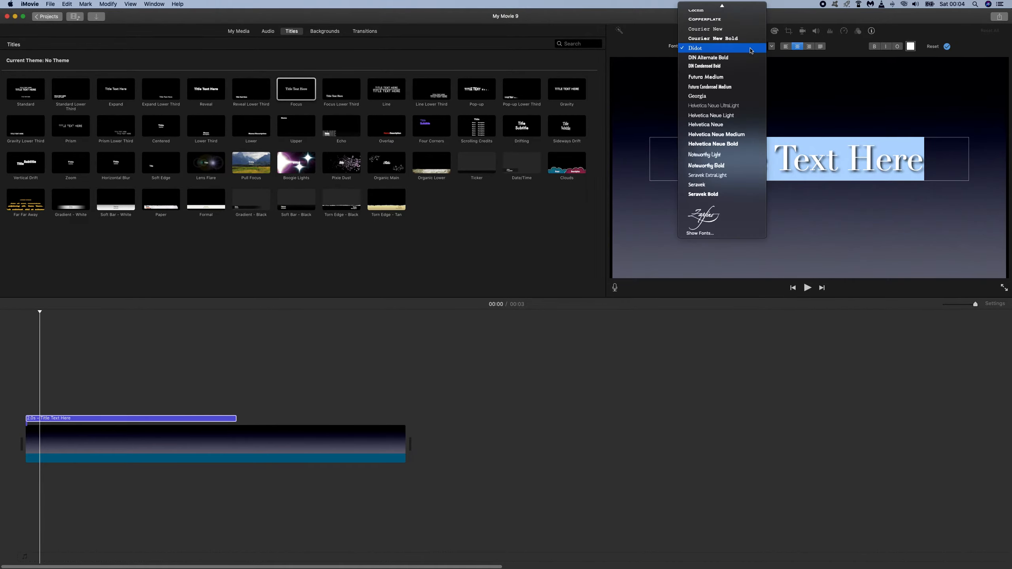
left_click(708, 96)
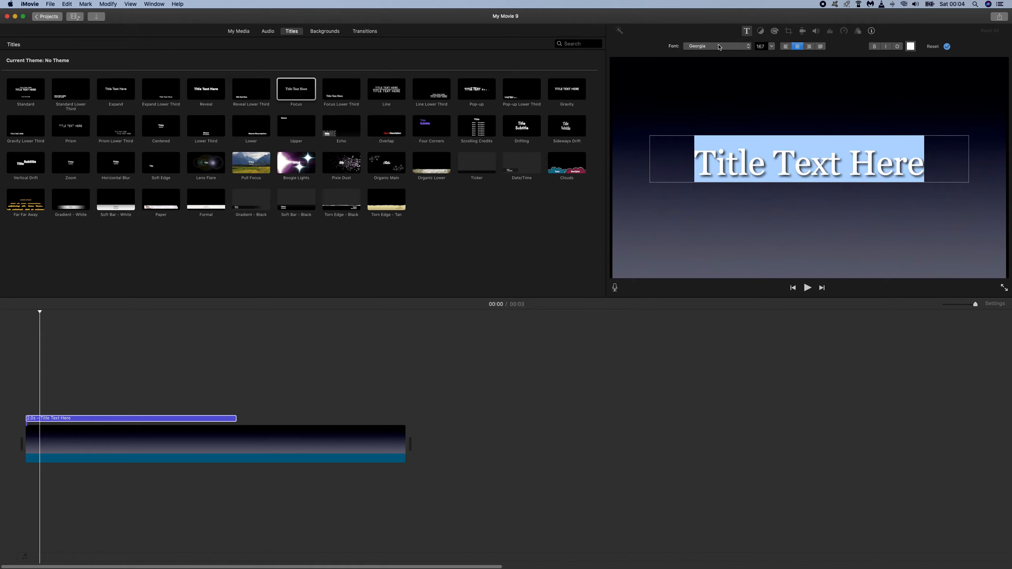
Step: Try a size of 102 for the title text and settle on a font size of 124
left_click(776, 50)
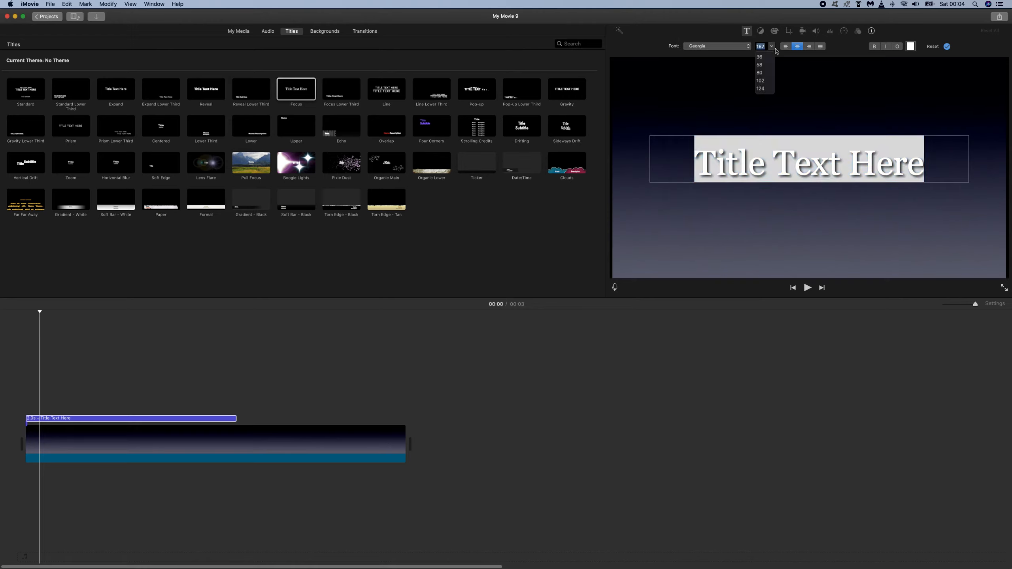
left_click(761, 80)
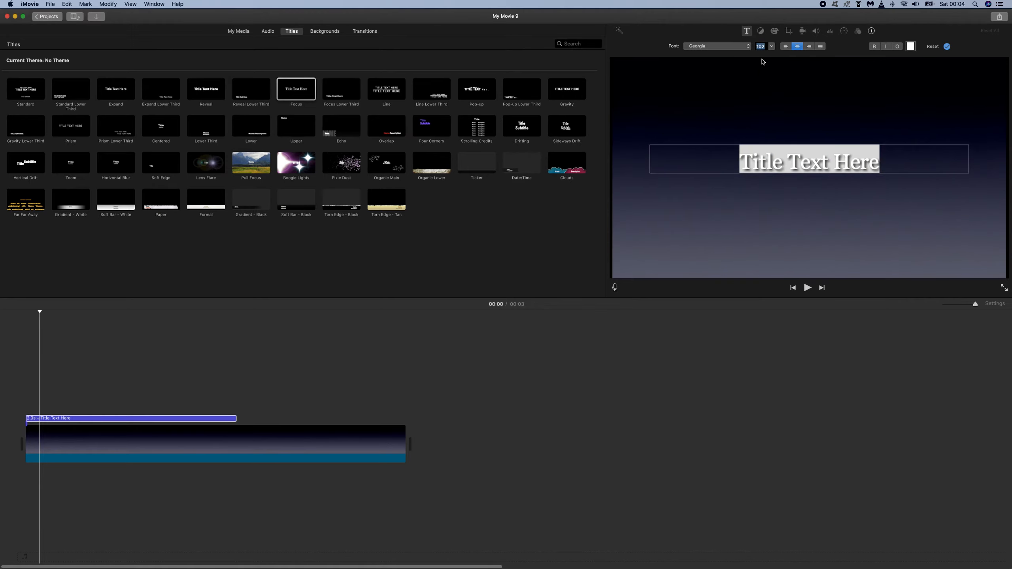
left_click(771, 49)
left_click(765, 64)
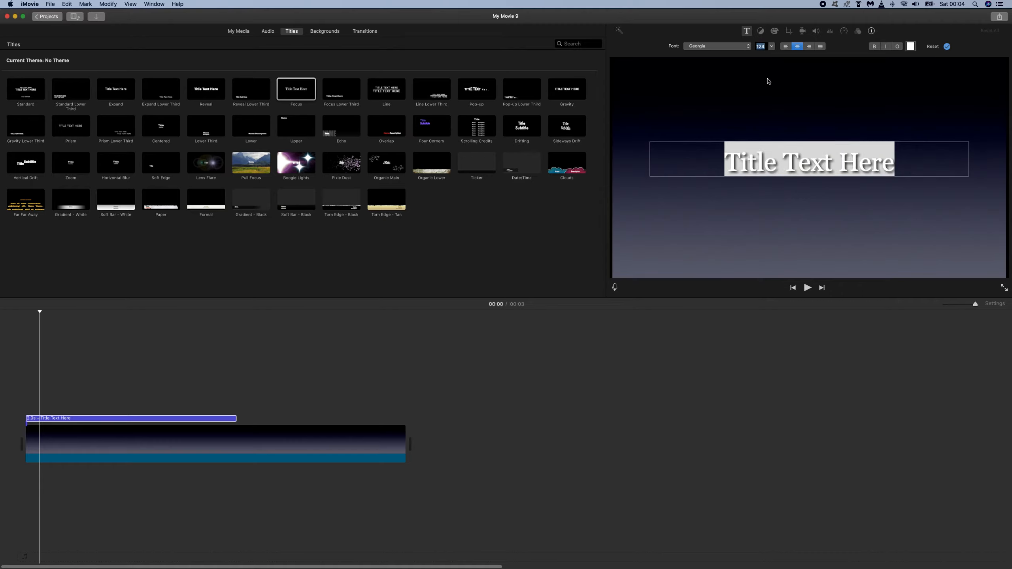
Step: Try left and right alignment on the title text, and return it to centered alignment
left_click(785, 48)
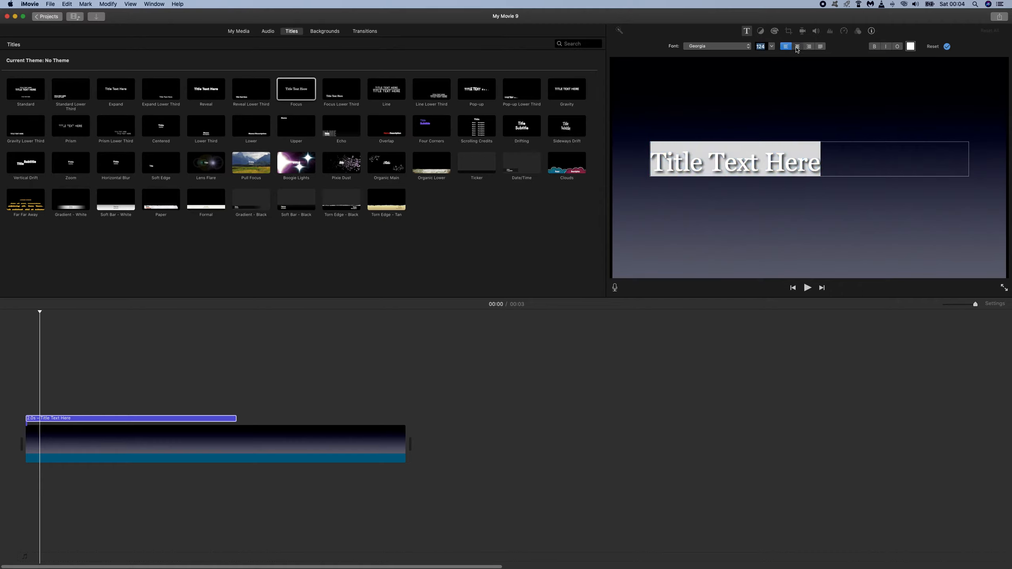
left_click(798, 47)
left_click(813, 47)
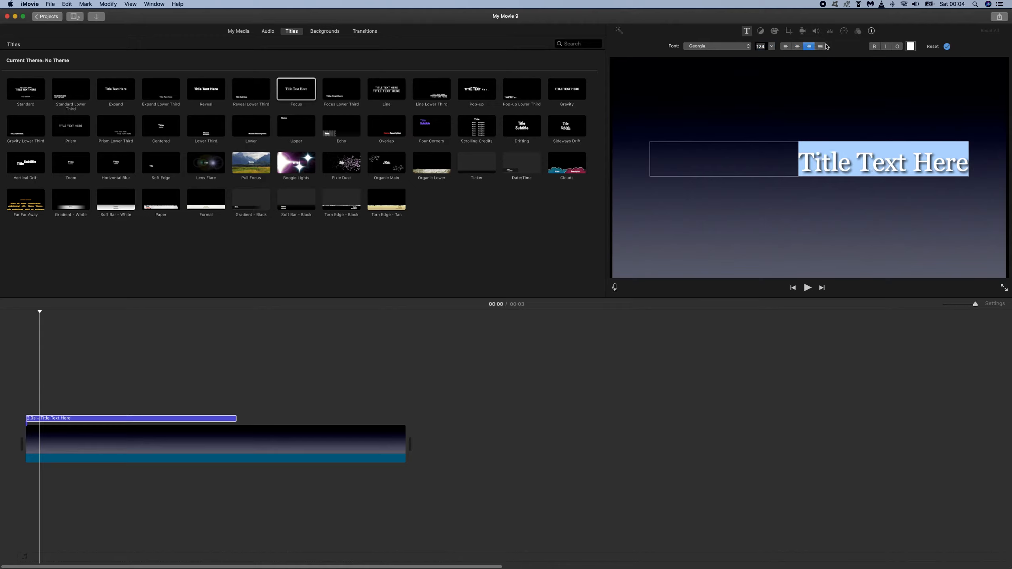
left_click(799, 47)
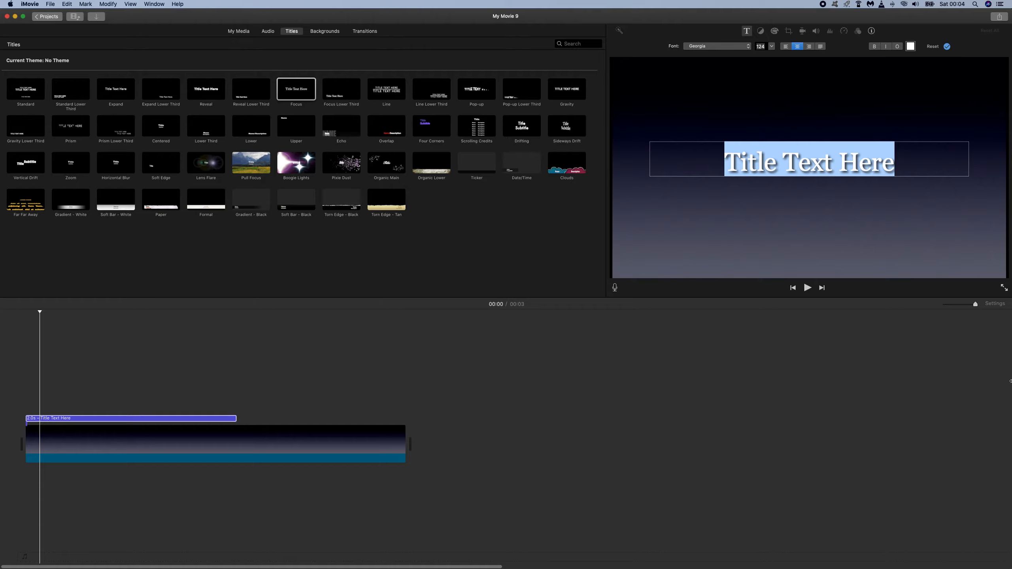
Step: Replace the placeholder title text with "IMovie Example", try bold on it, and finish editing the title
type("I")
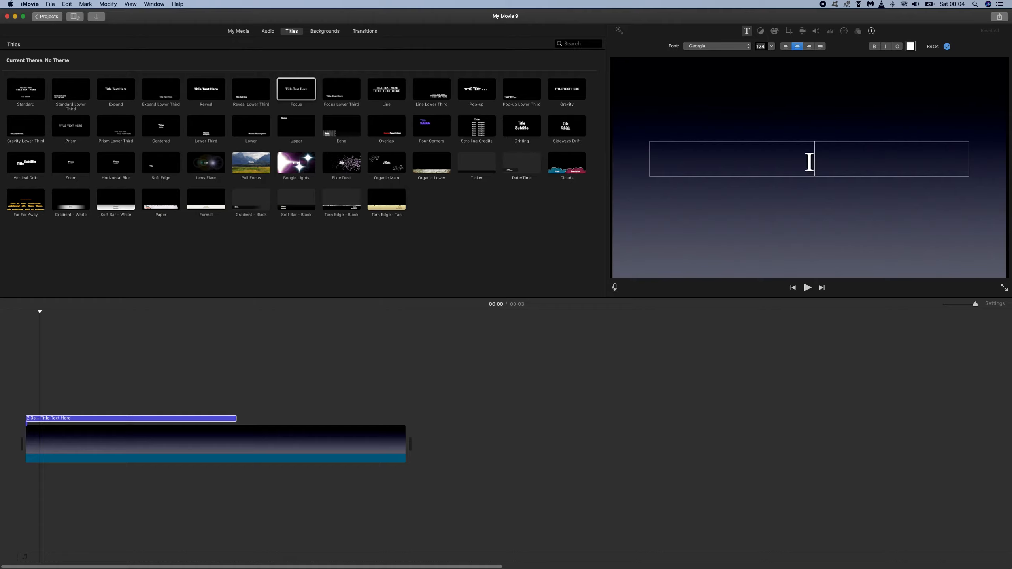
type("Mo")
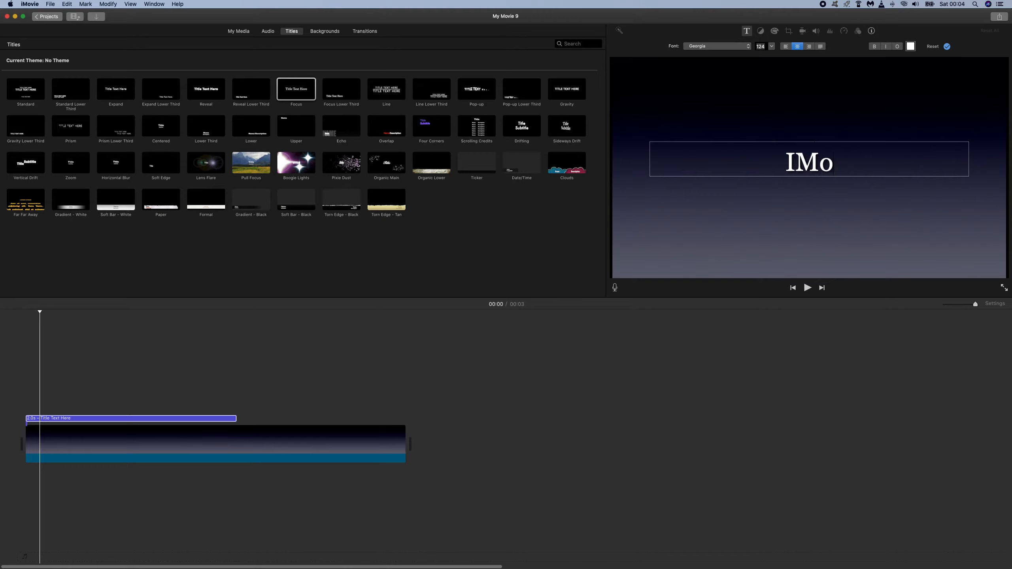
type("vie Example")
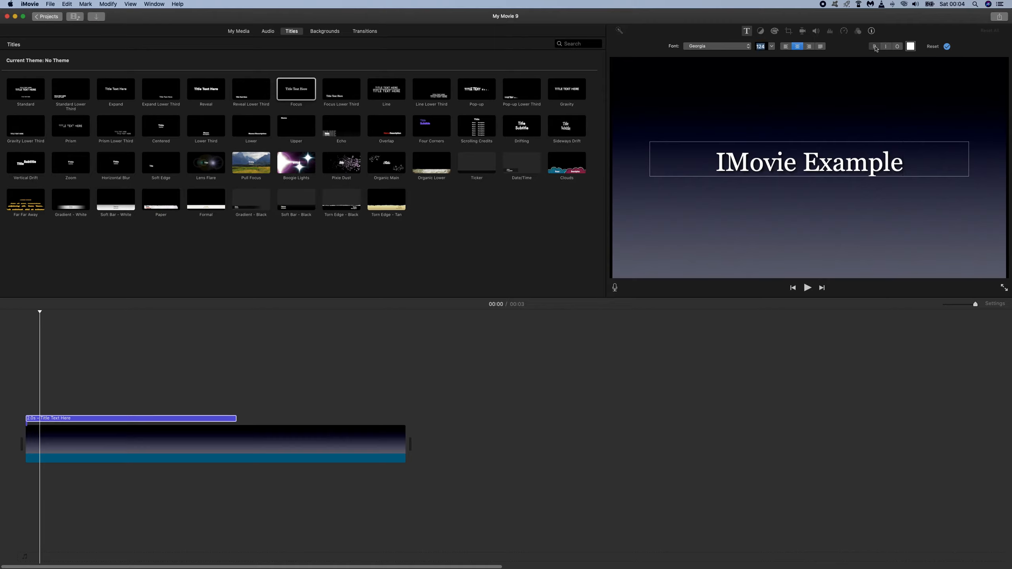
left_click(874, 46)
left_click(875, 47)
left_click(864, 227)
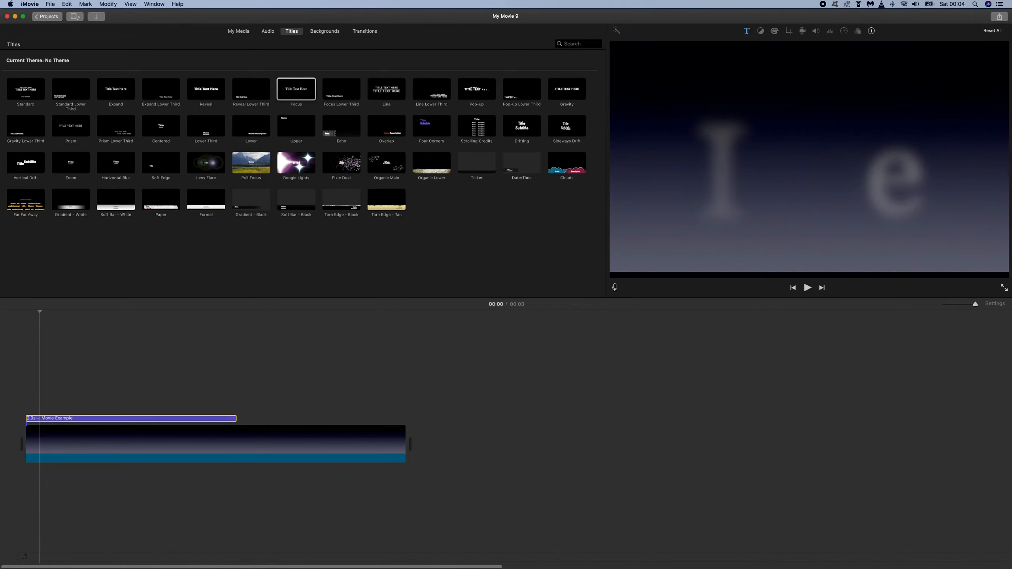
Step: Play the intro through once and shorten the "IMovie Example" title to 0.6 seconds at the clip's start
key("space")
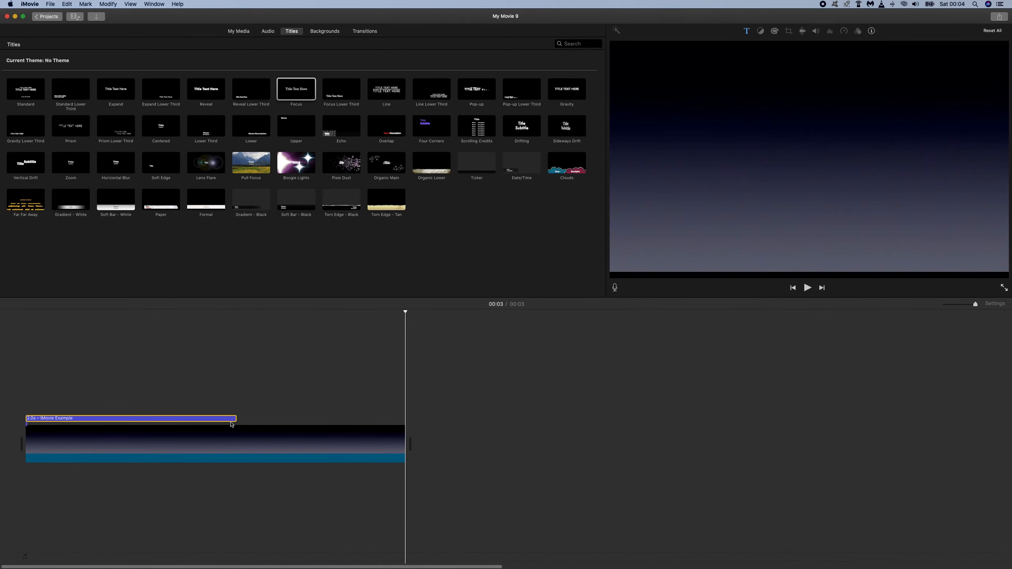
left_click_drag(235, 421, 60, 393)
left_click(64, 418)
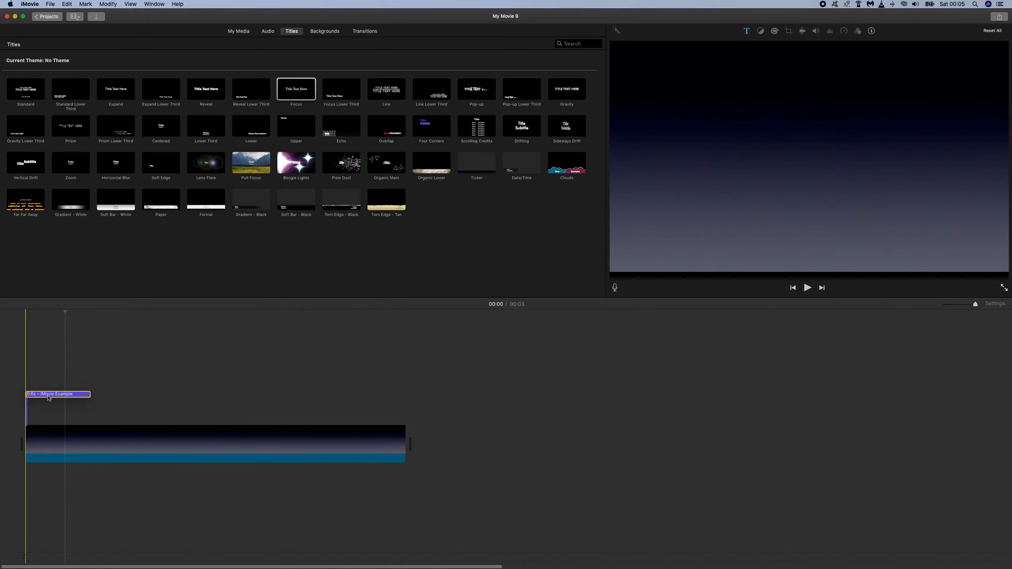
Step: Select the "IMovie Example" title and the gradient background clip together and delete both from the timeline
left_click(259, 170)
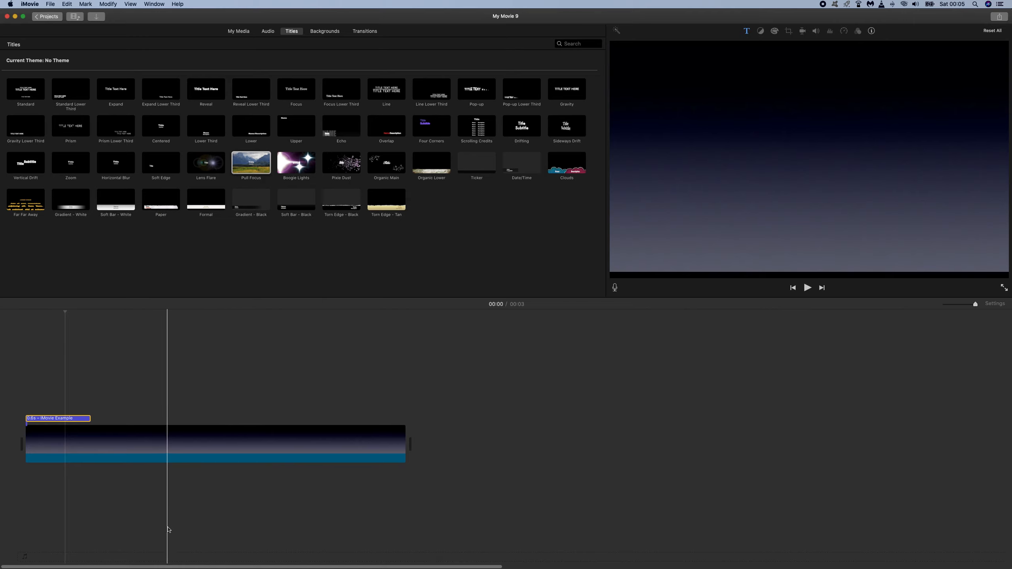
left_click(140, 506)
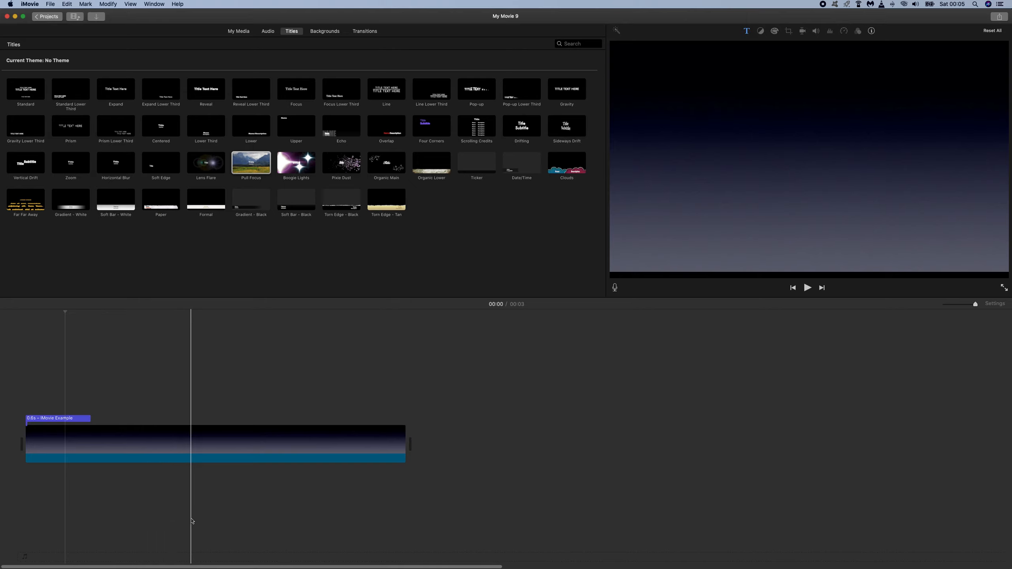
left_click_drag(198, 525, 26, 391)
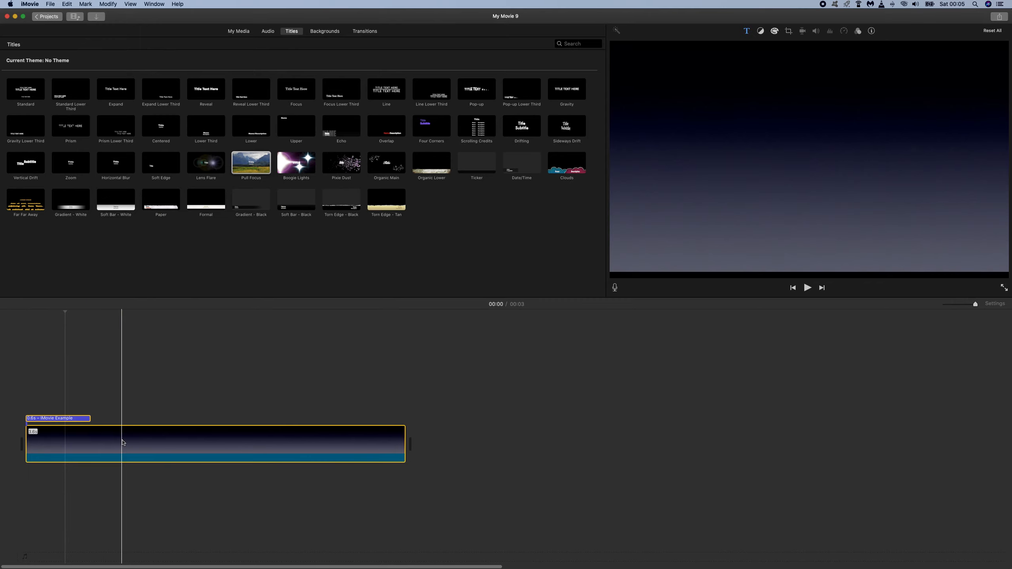
key("Delete")
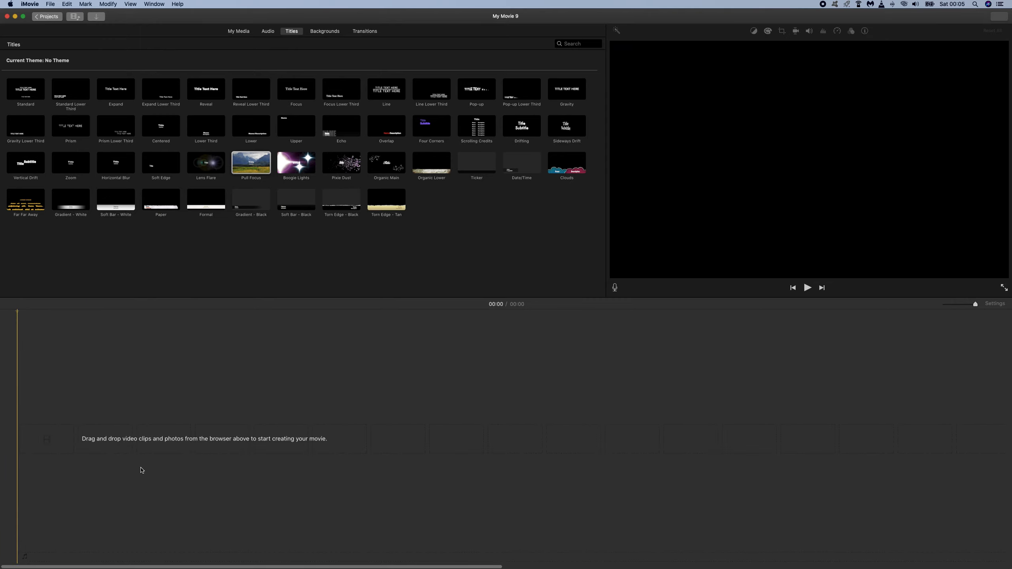